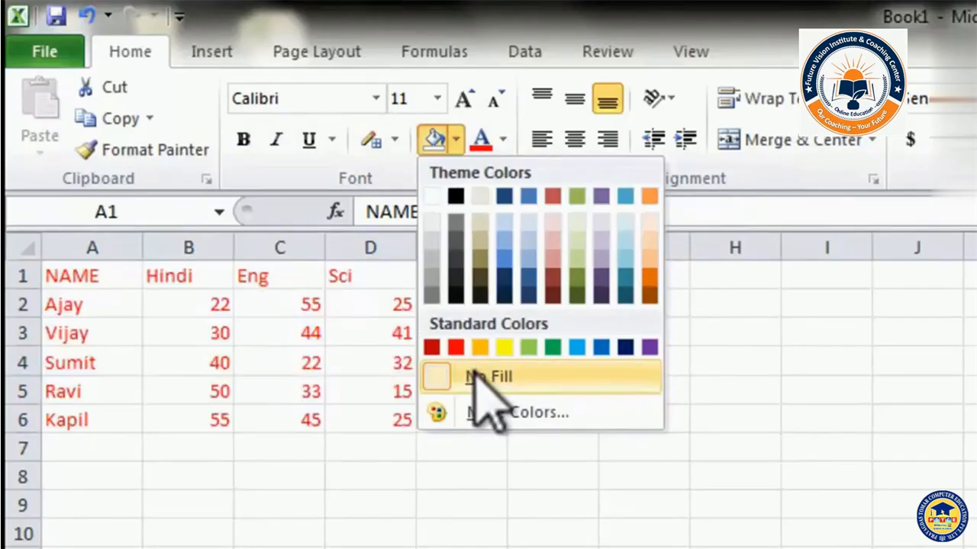
Remove the fill from the marks table and set its font colour back to Automatic.
left_click(481, 379)
left_click(502, 140)
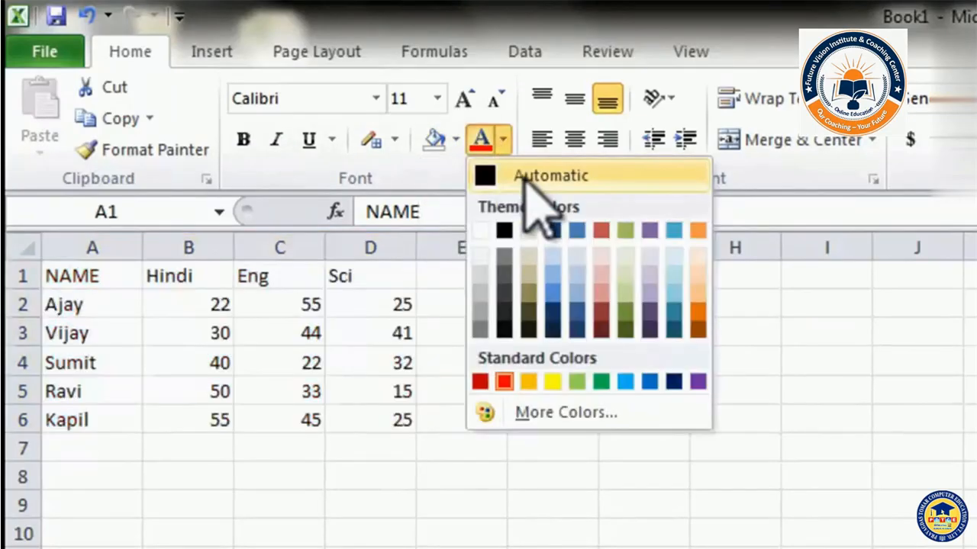
left_click(527, 177)
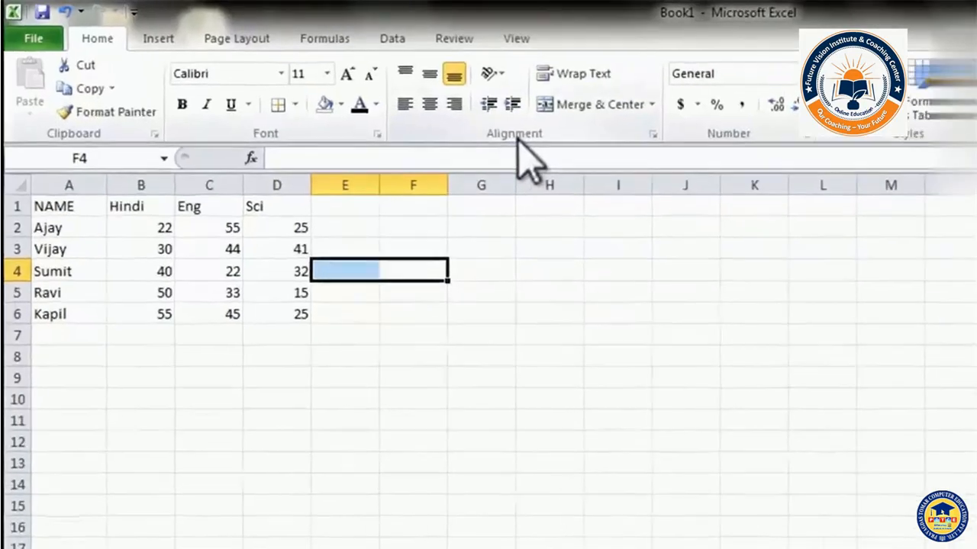
Reselect the whole marks table A1:D6, then deselect it to view the plain result.
left_click(419, 356)
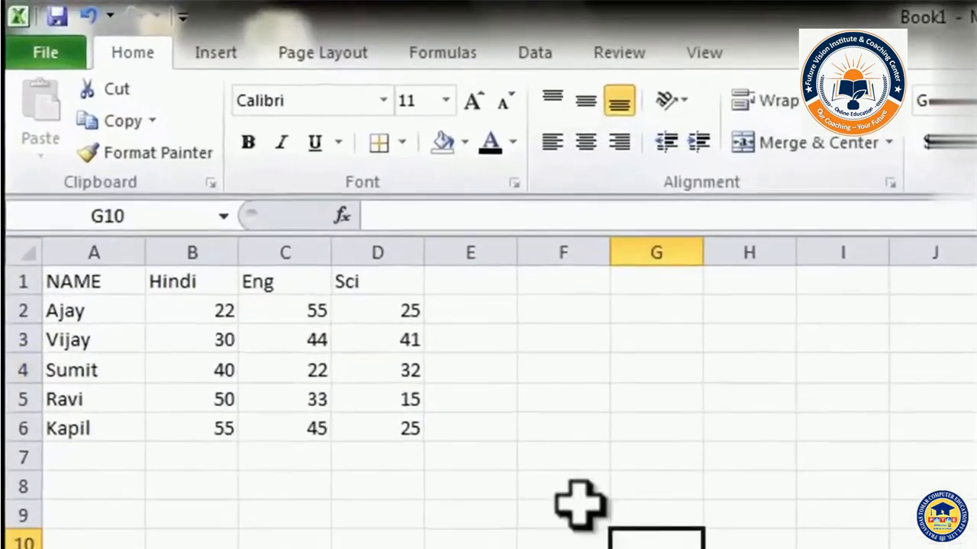
left_click(323, 546)
left_click(690, 426)
left_click_drag(109, 275, 374, 425)
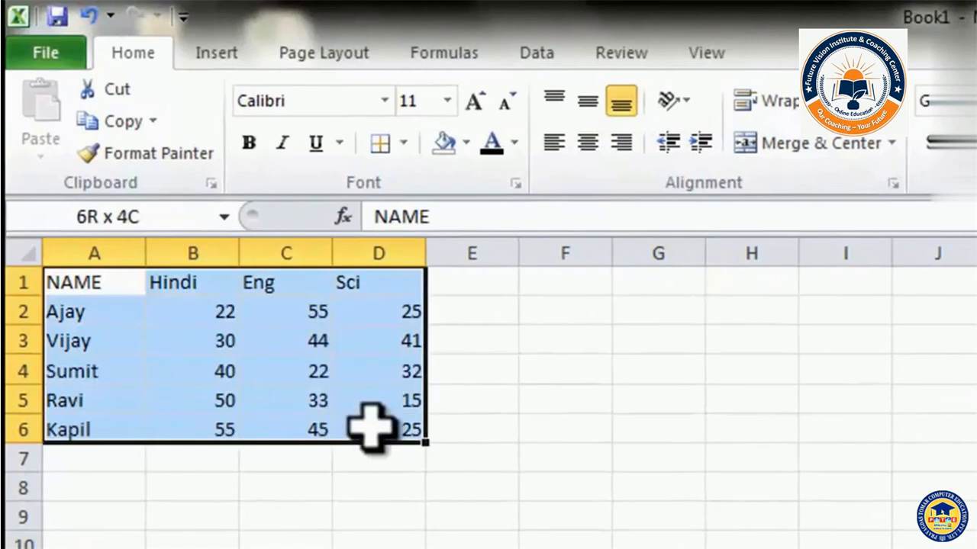
left_click(187, 548)
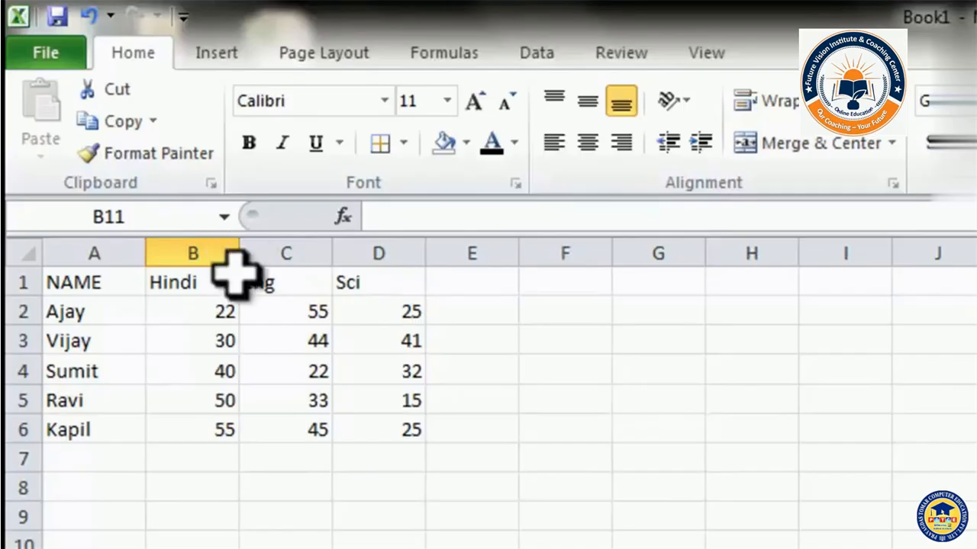
Widen columns B and C and drag the Ajay and Vijay rows much taller.
left_click_drag(238, 249, 372, 252)
left_click_drag(467, 257, 601, 258)
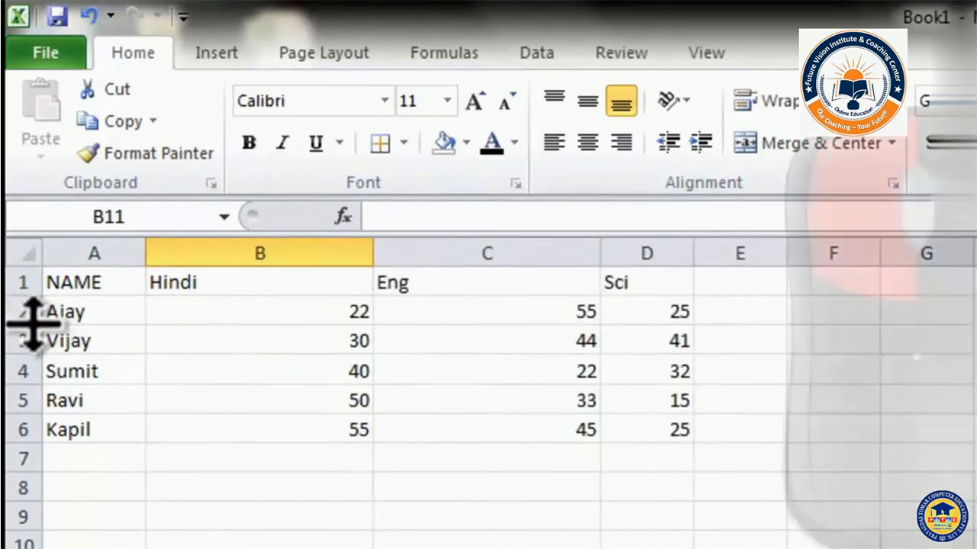
left_click_drag(32, 321, 26, 470)
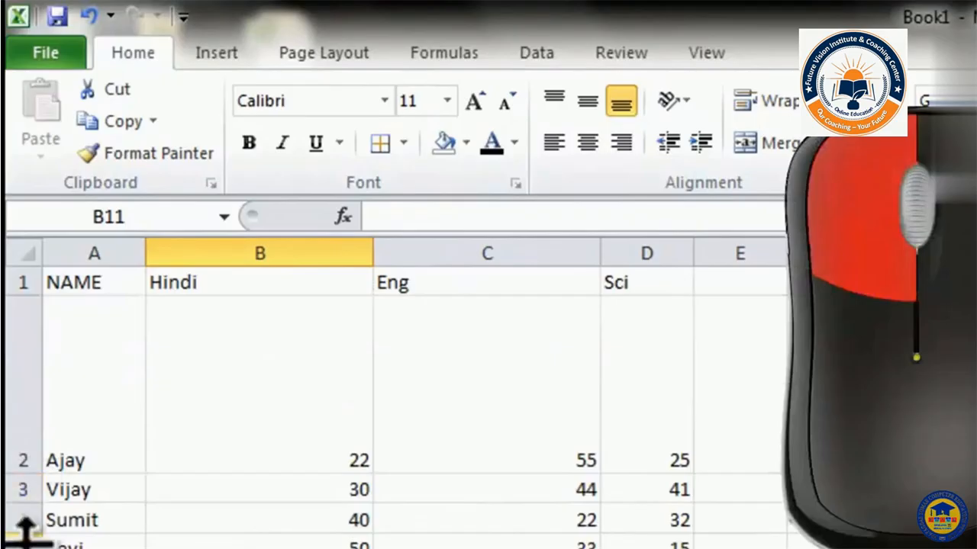
left_click_drag(26, 506, 26, 548)
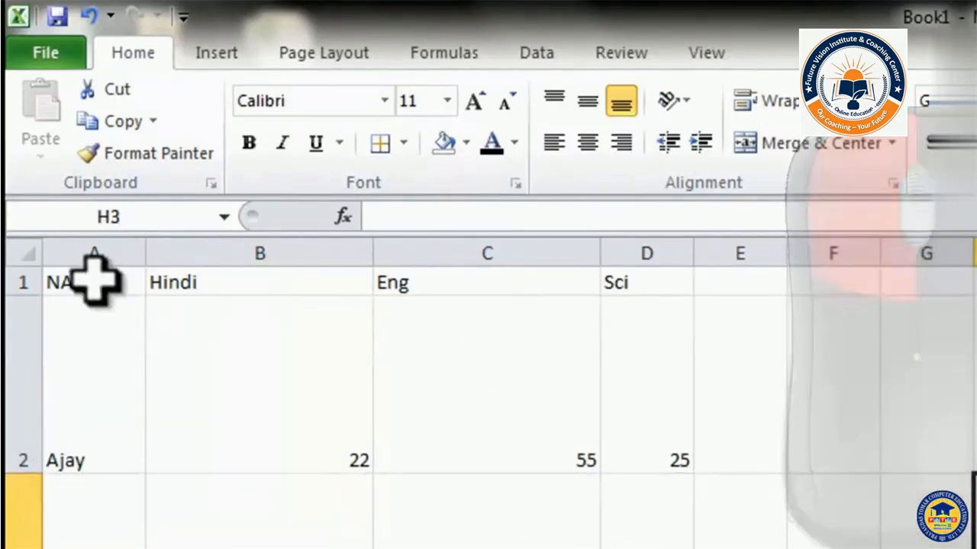
left_click_drag(94, 280, 671, 548)
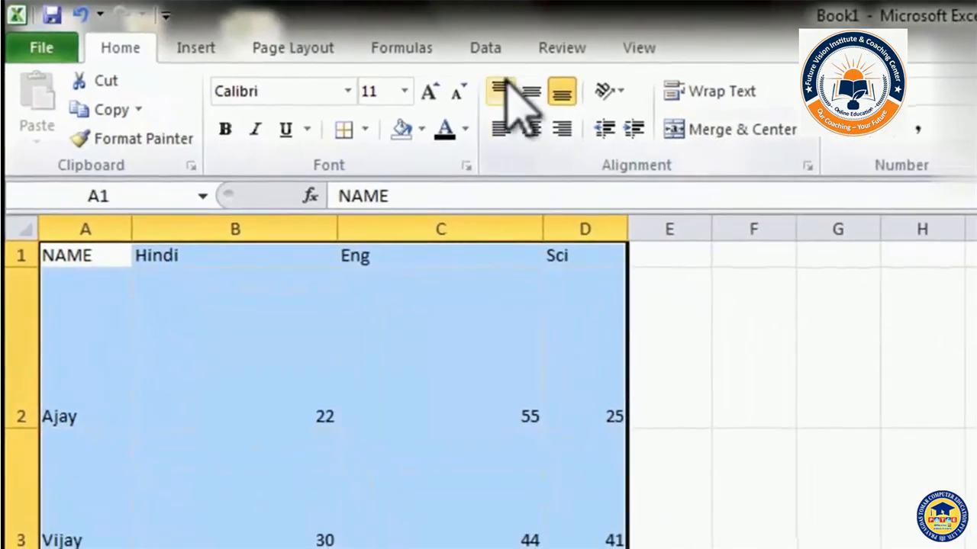
Try top, middle, bottom, left and right alignment, finishing with Center plus Middle Align.
left_click(501, 89)
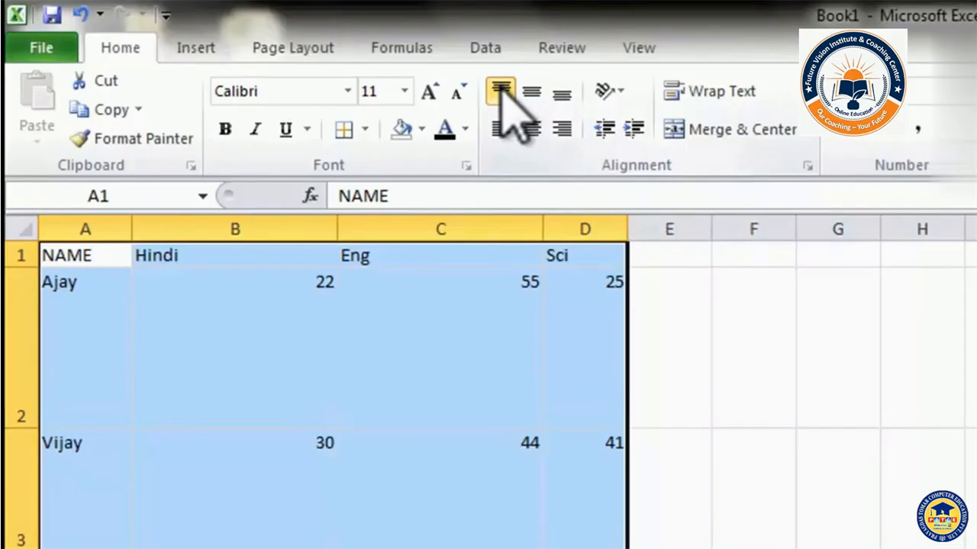
left_click(532, 92)
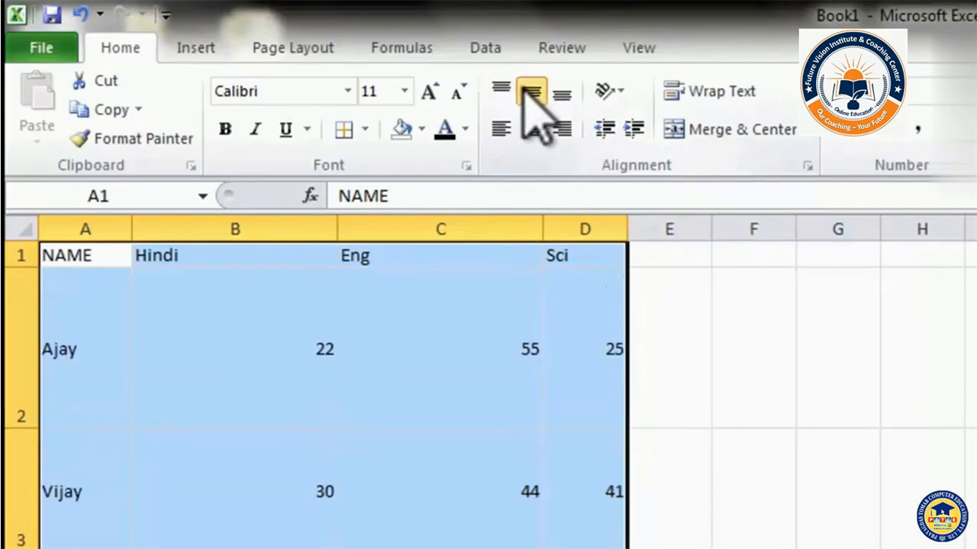
left_click(561, 92)
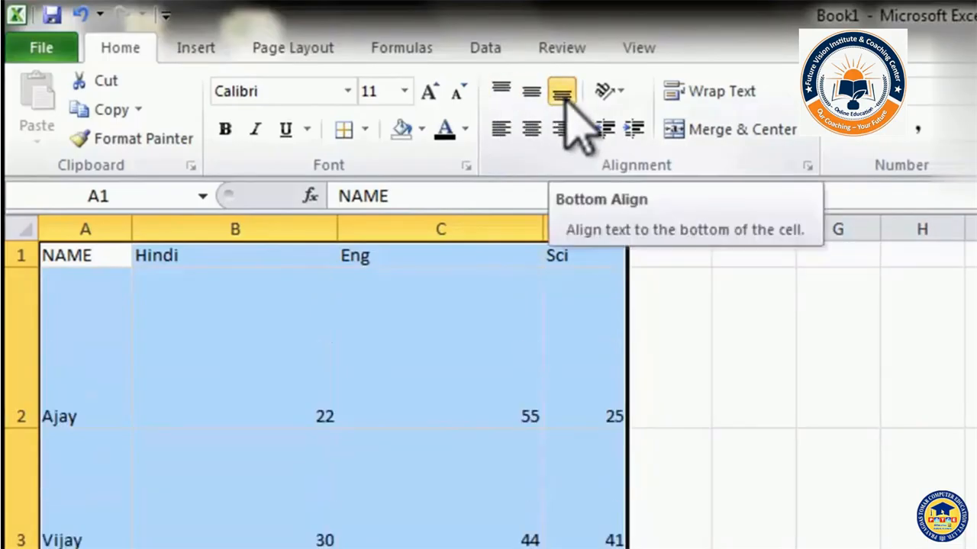
left_click(504, 131)
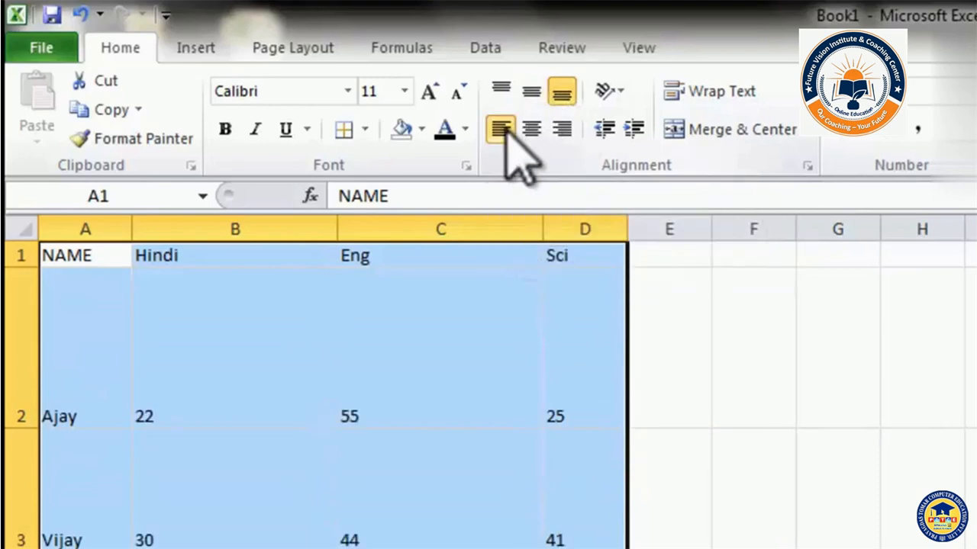
left_click(534, 132)
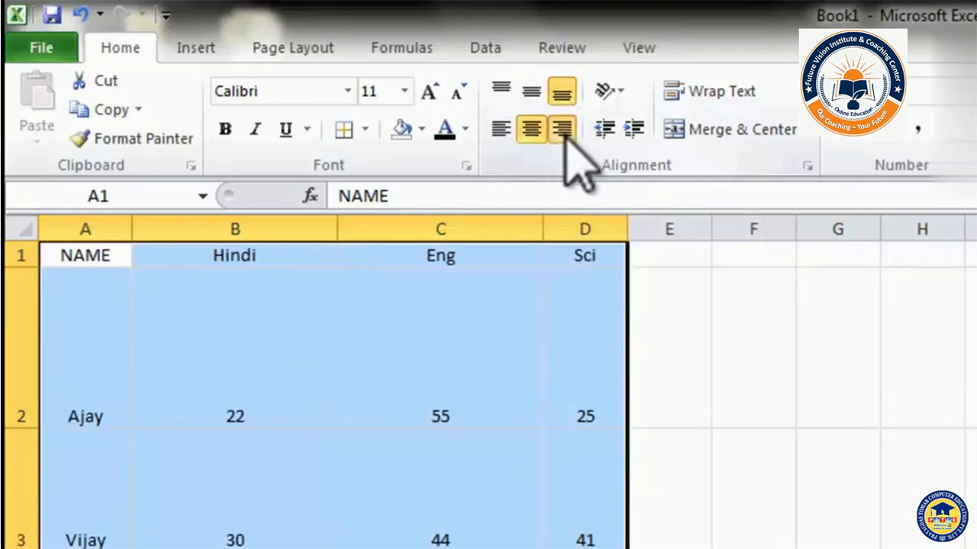
left_click(563, 131)
left_click(532, 131)
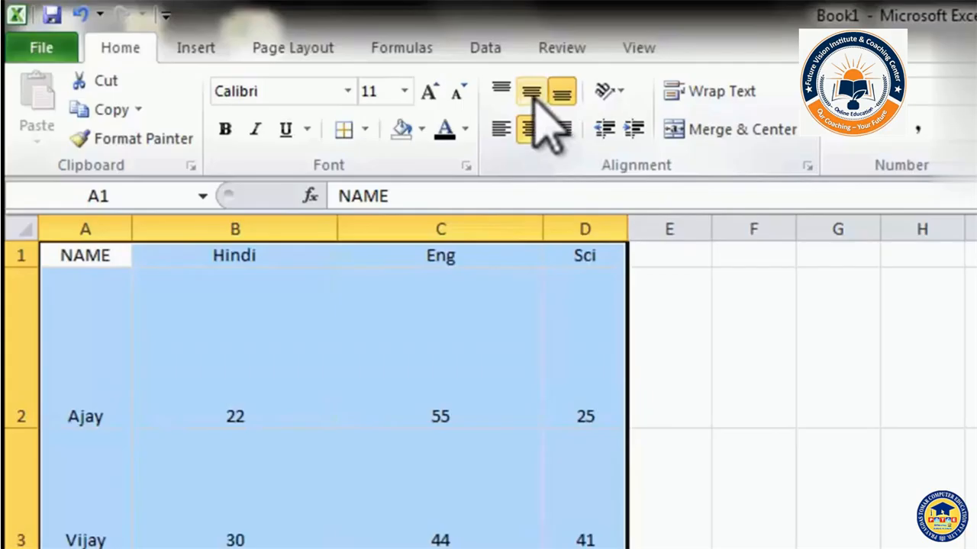
left_click(532, 93)
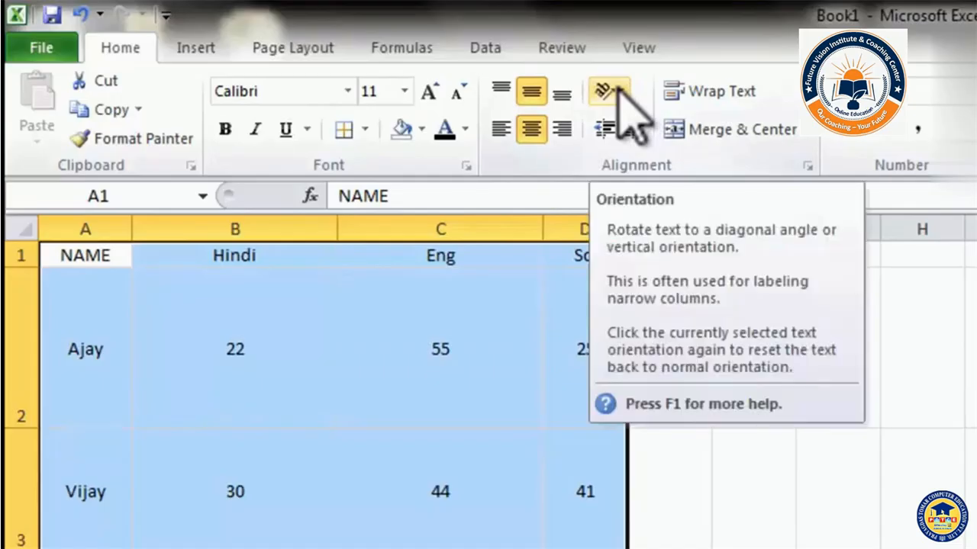
Select the header row A1:D1 and tilt its labels with Angle Counterclockwise.
left_click(39, 347)
left_click_drag(88, 256, 558, 258)
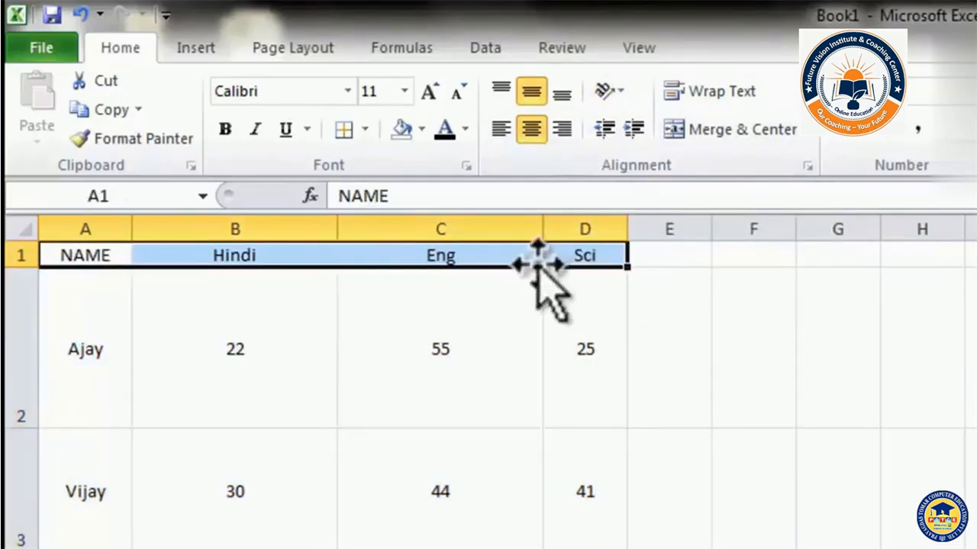
left_click(623, 90)
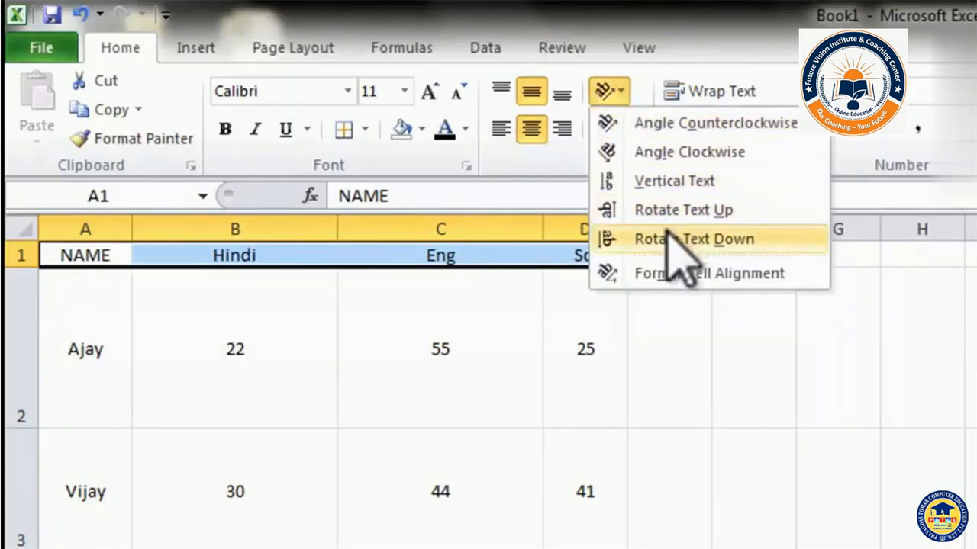
left_click(694, 124)
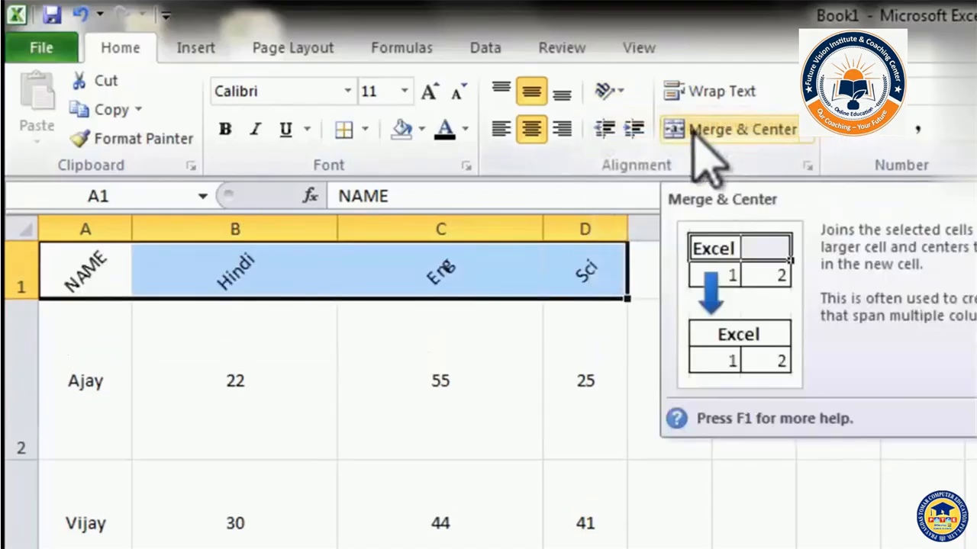
Switch the headers to Vertical Text, then Rotate Text Up, and undo the orientation changes.
left_click(609, 91)
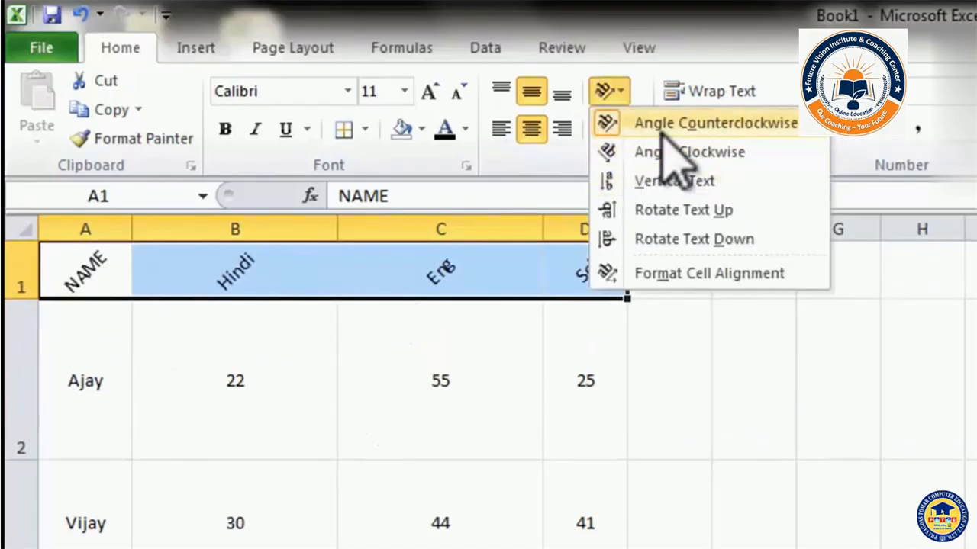
left_click(690, 181)
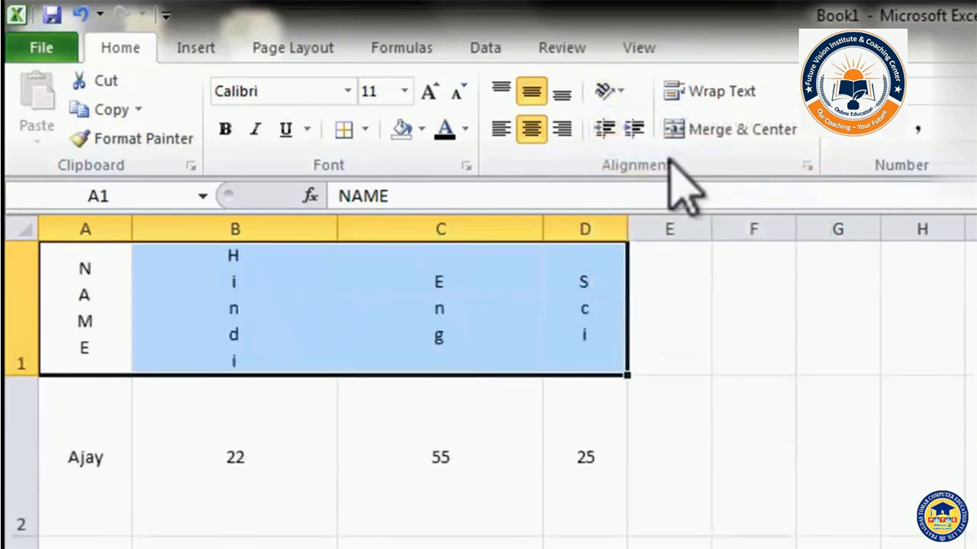
left_click(614, 91)
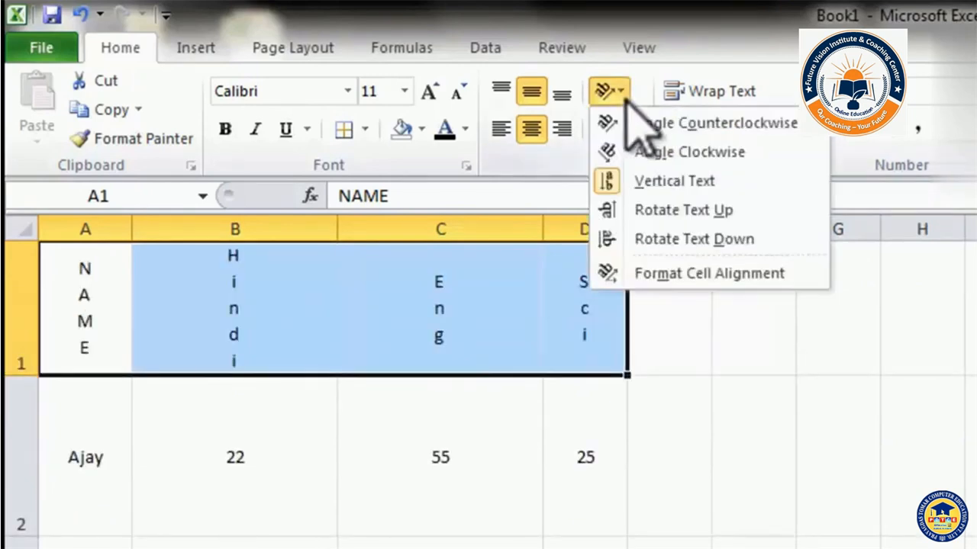
left_click(672, 211)
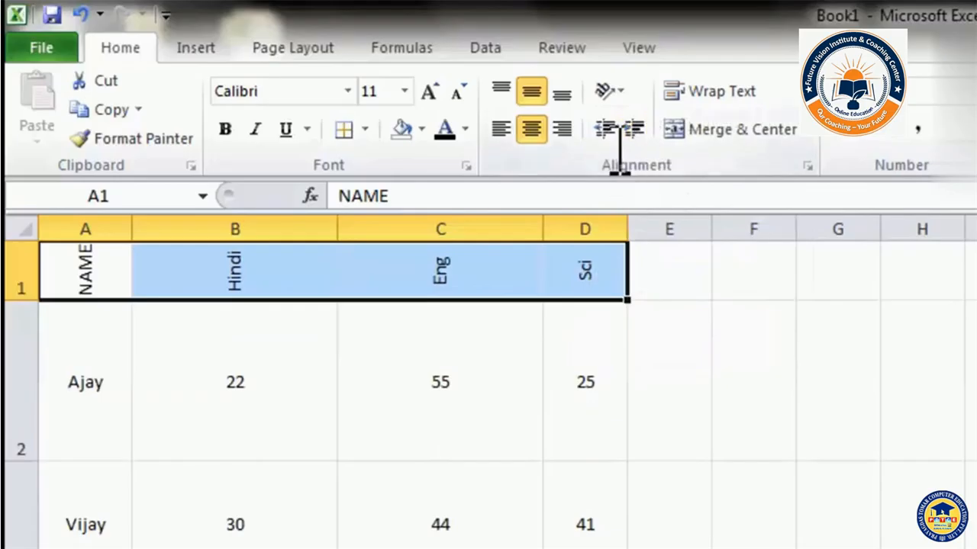
left_click(671, 374)
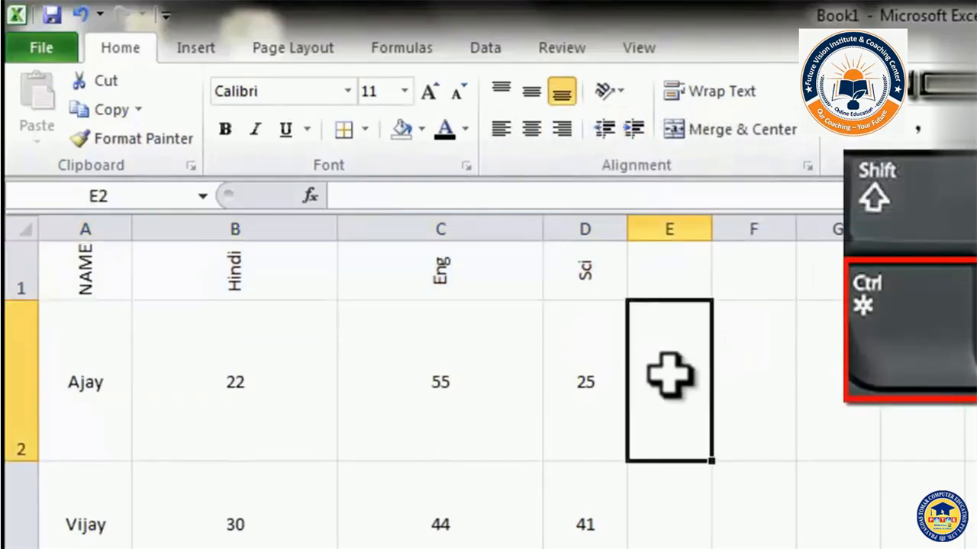
key("ctrl+z")
key("ctrl+z")
key("ctrl+z")
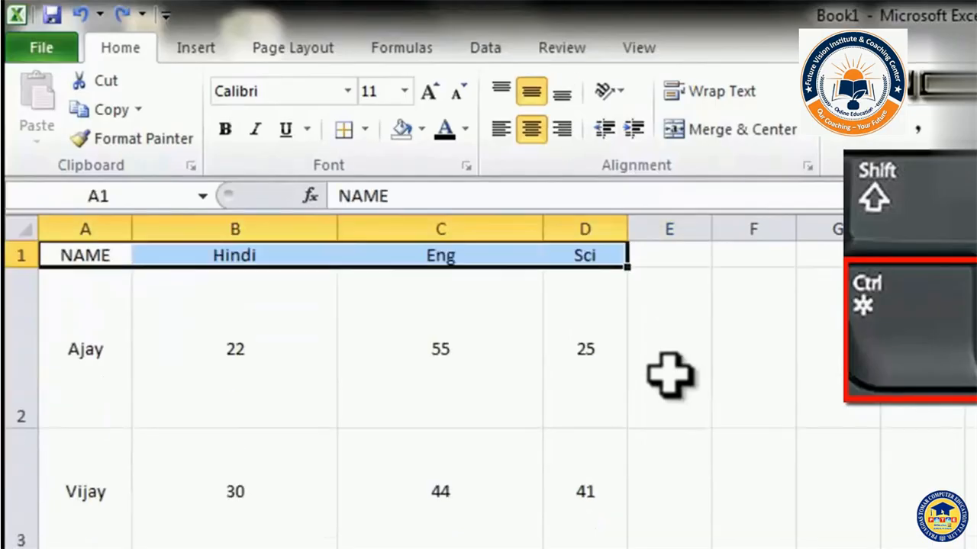
Undo the centre and middle alignment so the table returns to plain left-aligned text.
key("ctrl+z")
key("ctrl+z")
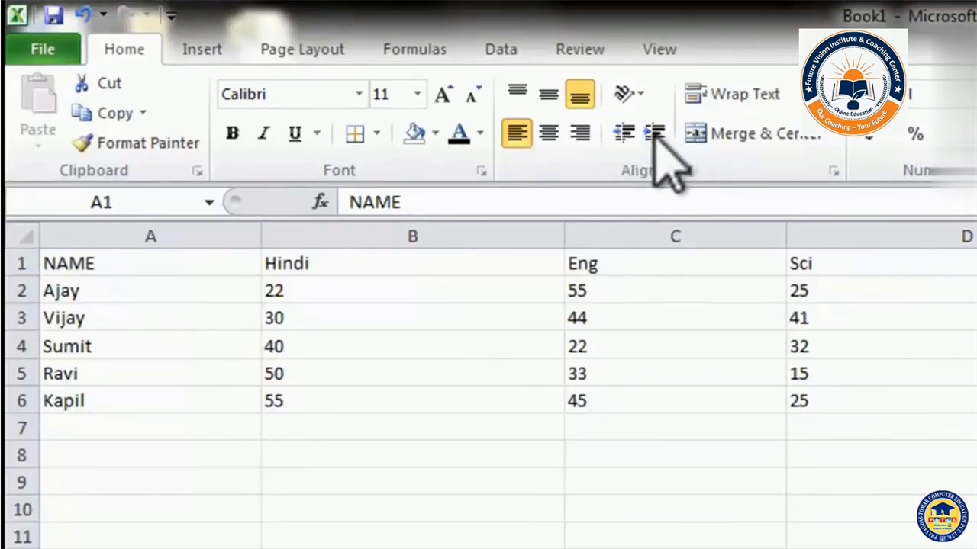
key("ctrl+a")
Select A1:D6, increase the indent five steps, then decrease it by three.
left_click_drag(211, 268, 858, 395)
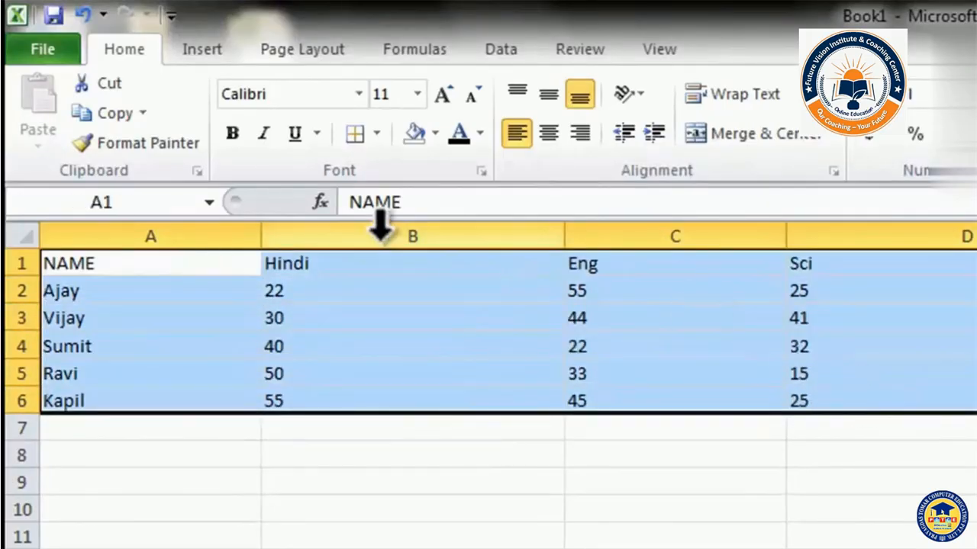
left_click(654, 134)
left_click(654, 134)
left_click(654, 134)
left_click(654, 134)
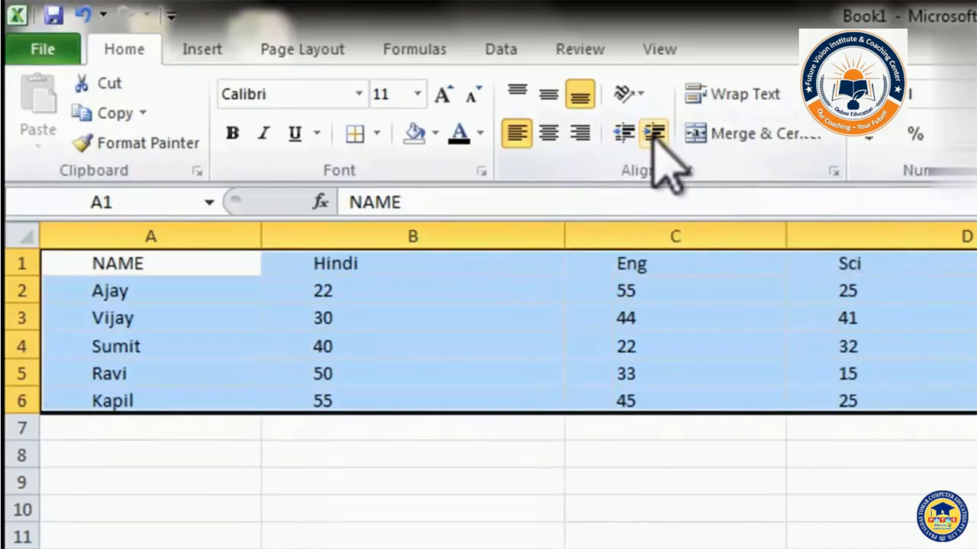
left_click(654, 134)
left_click(654, 134)
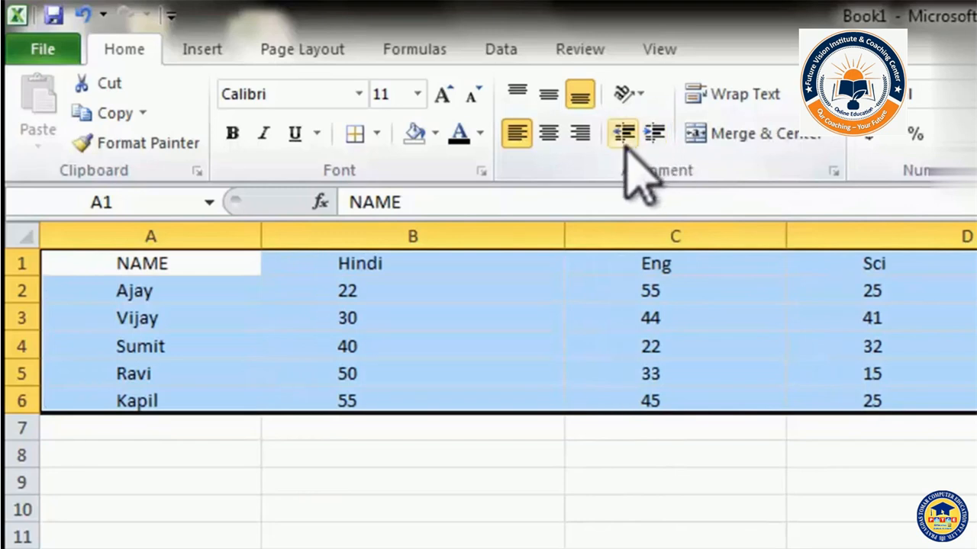
left_click(652, 138)
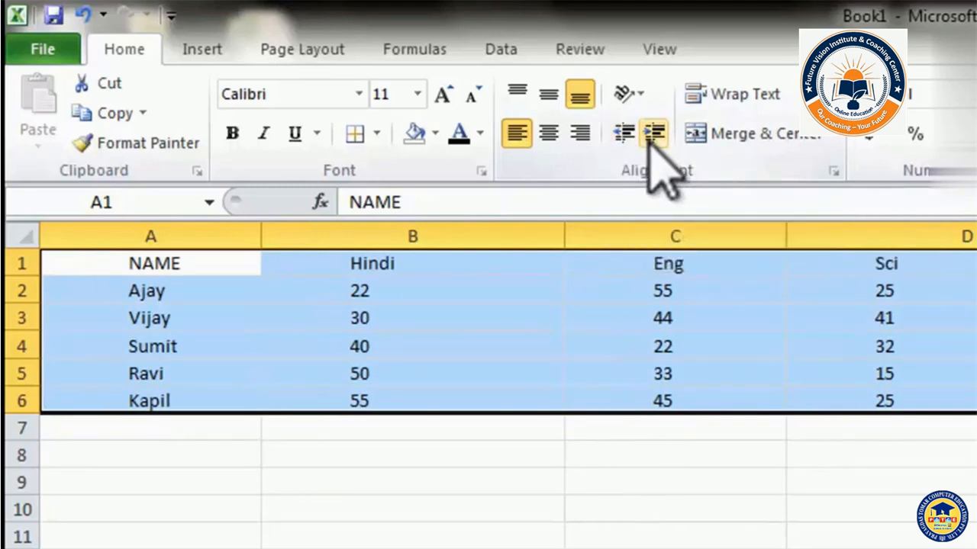
left_click(624, 137)
left_click(624, 137)
left_click(625, 137)
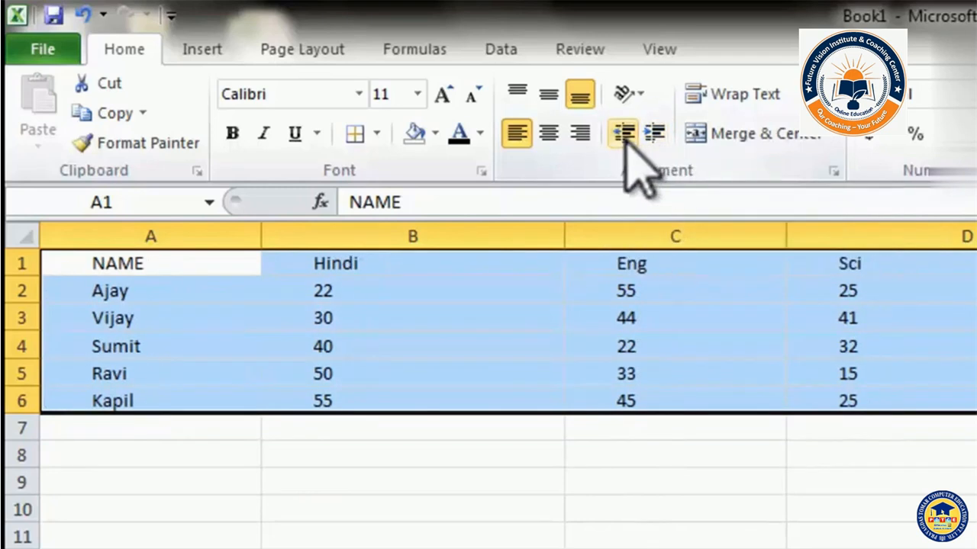
left_click(625, 137)
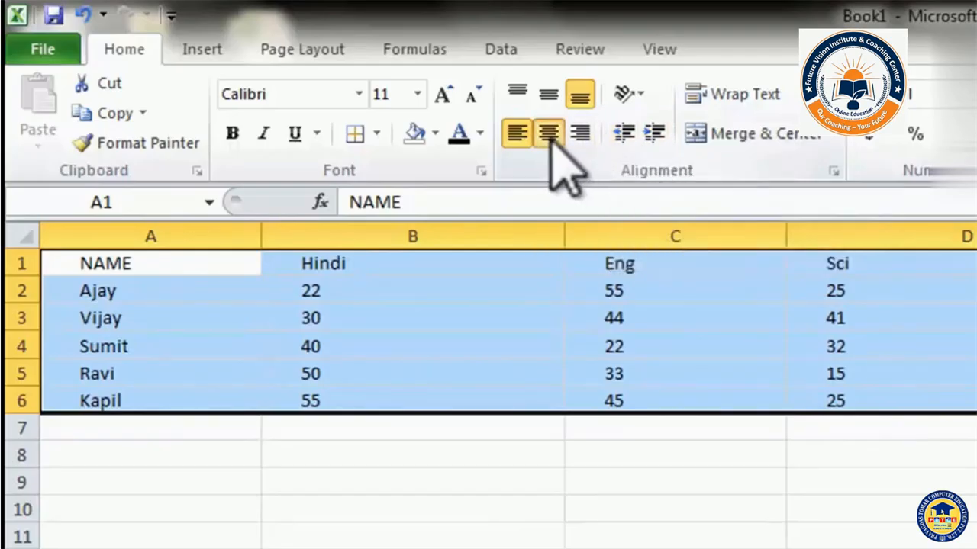
Remove the remaining indent, indent twice more, then right-align the table text.
left_click(624, 135)
left_click(624, 134)
left_click(625, 134)
left_click(624, 135)
left_click(654, 134)
left_click(654, 134)
left_click(581, 135)
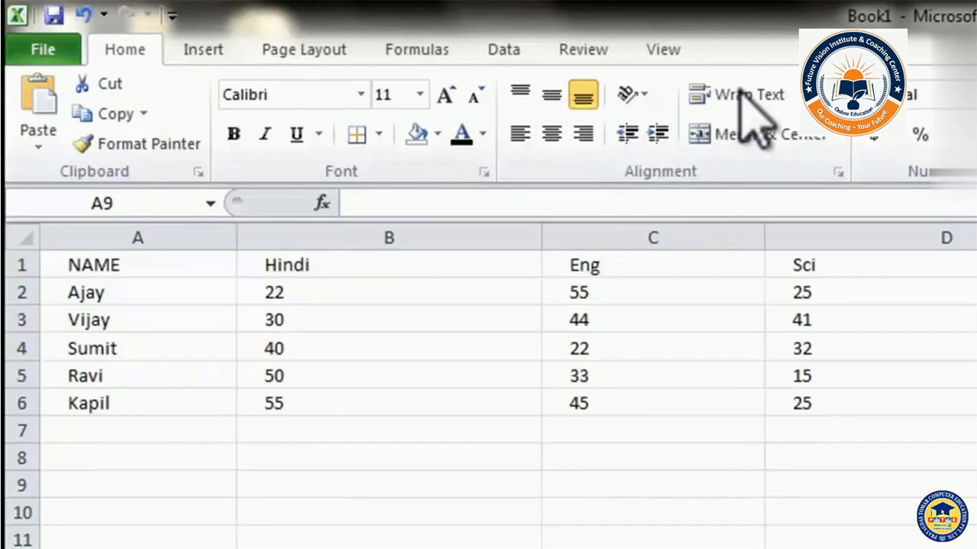
left_click(175, 483)
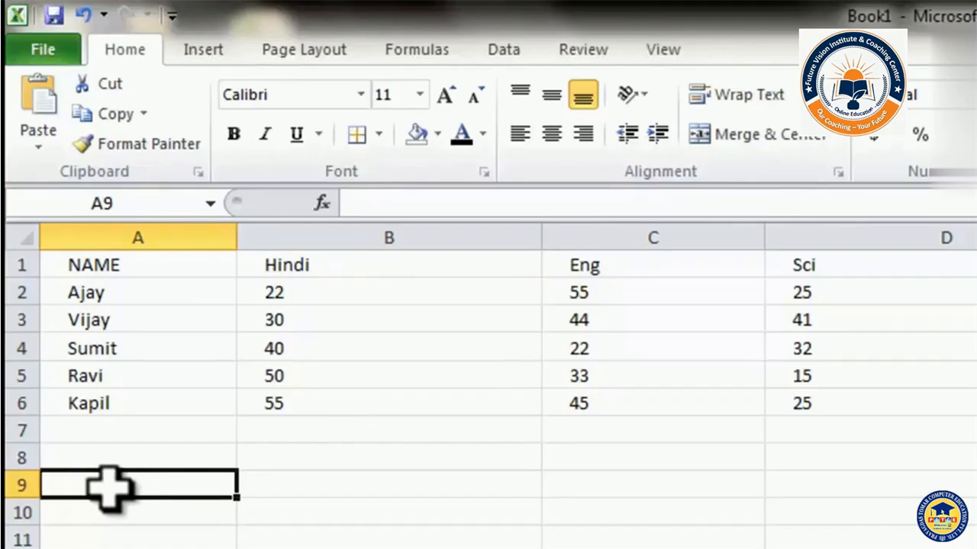
Enter 'ishtworld.com is great site to learn.' in A9 and check how it spills into column B.
type("is")
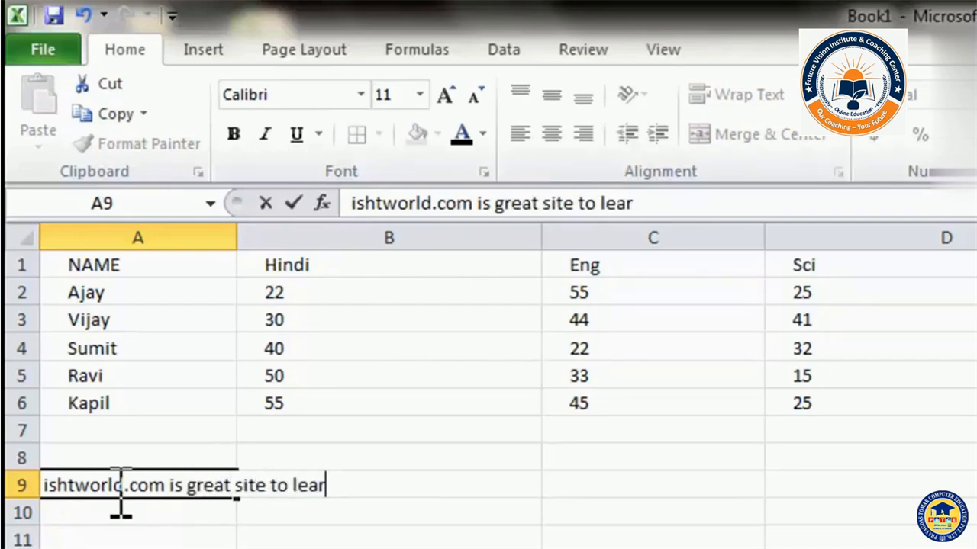
type(".")
key("Return")
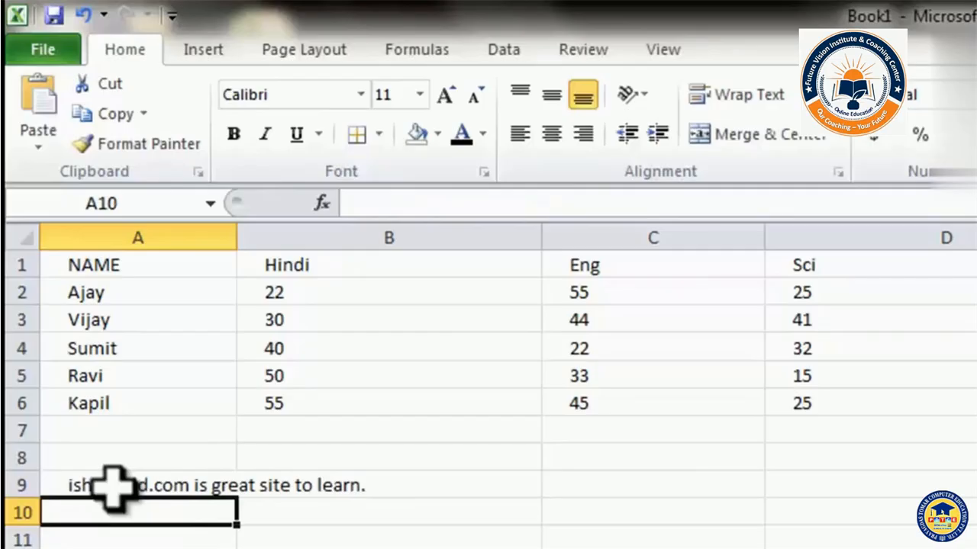
left_click_drag(115, 489, 327, 486)
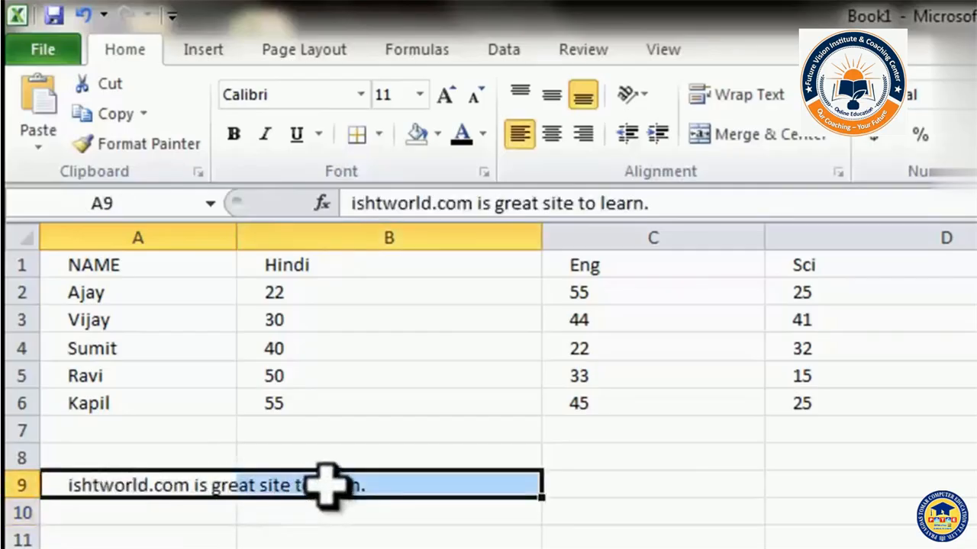
left_click(183, 531)
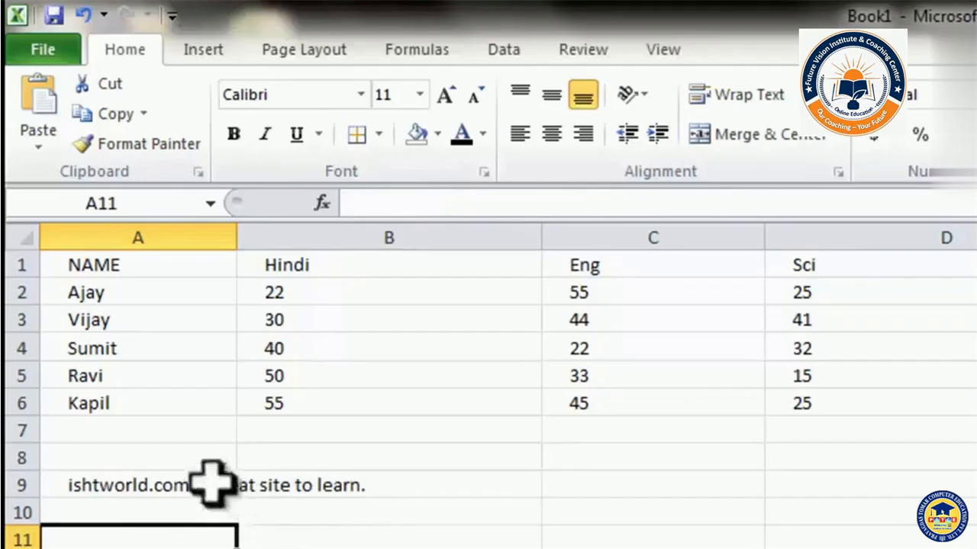
left_click(109, 483)
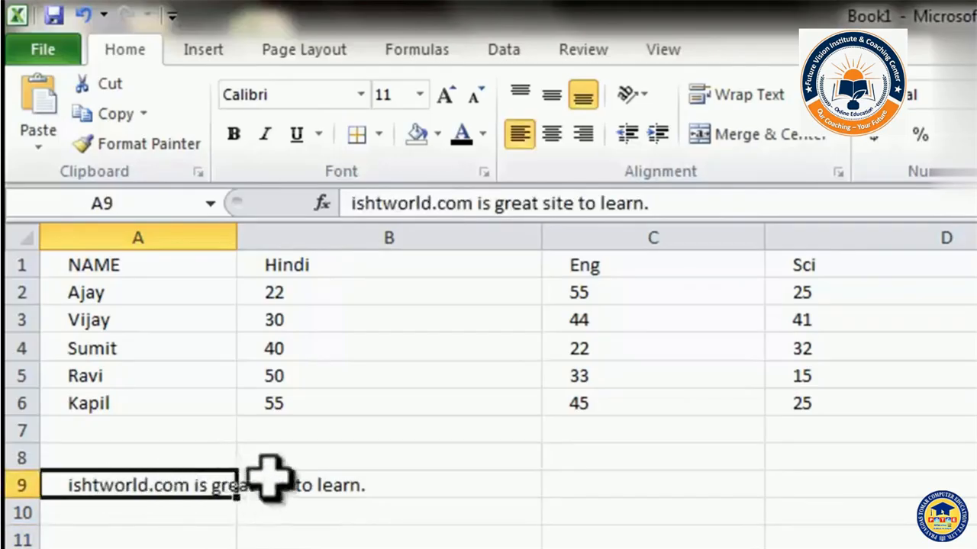
Enter 'ishtworld.com is great site to learn' in A11, keeping it within column A's width.
left_click(168, 538)
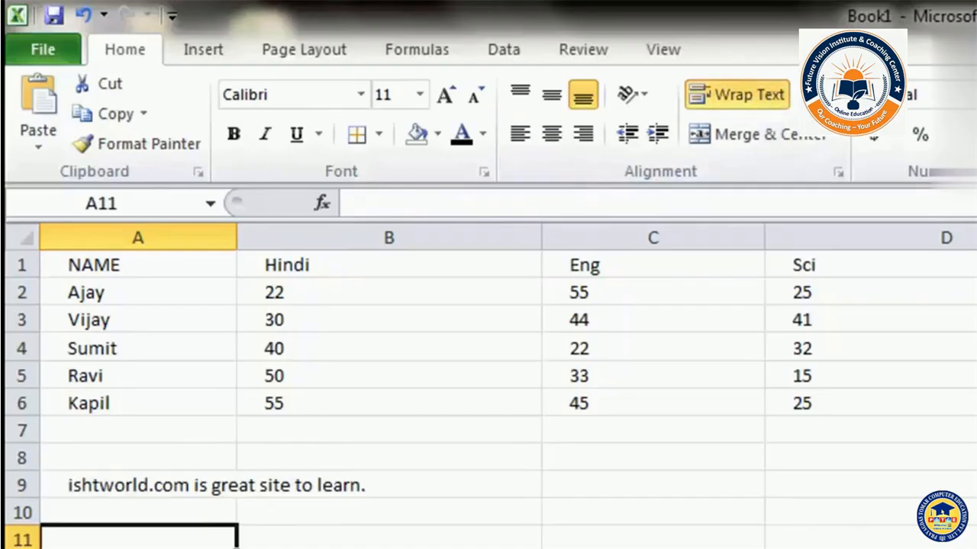
type("ishtworld.com is great  site to lea")
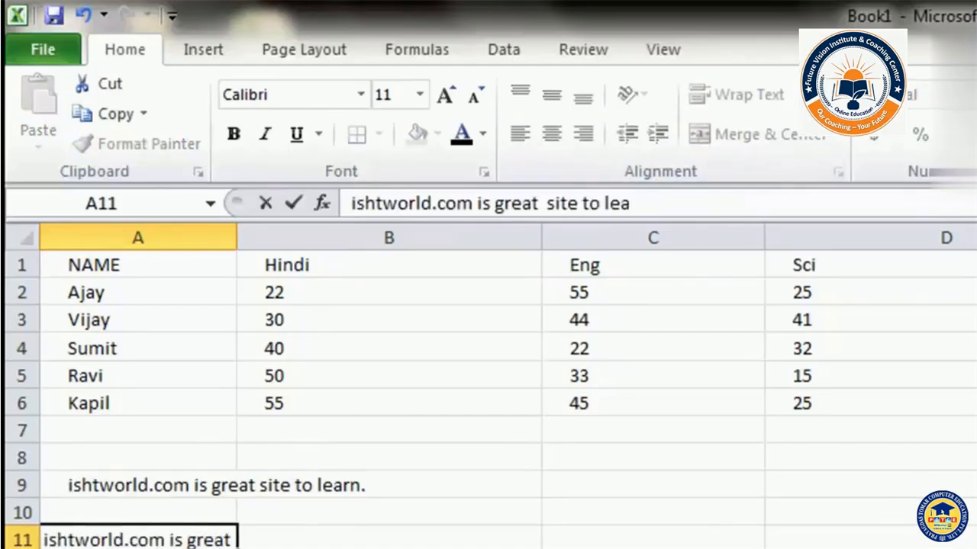
type("rn")
key("Return")
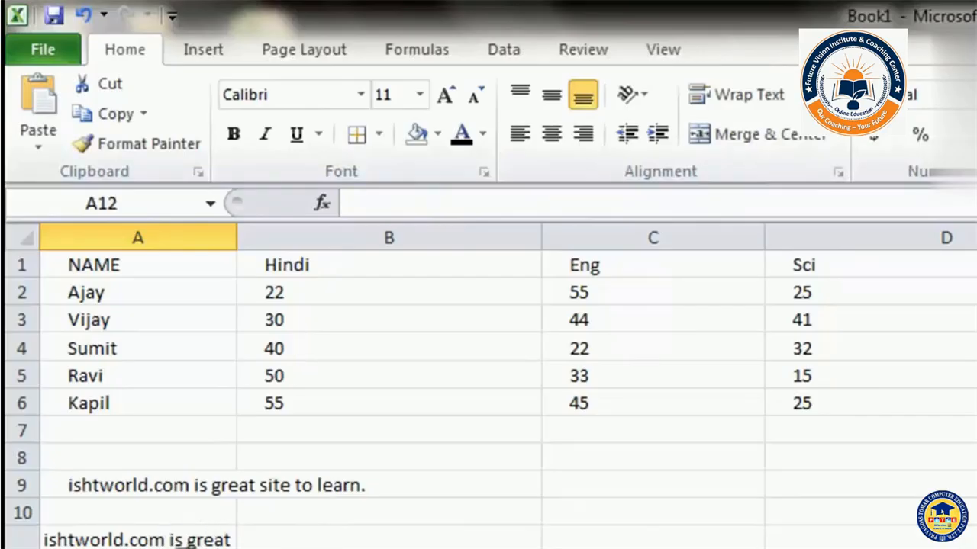
left_click(202, 538)
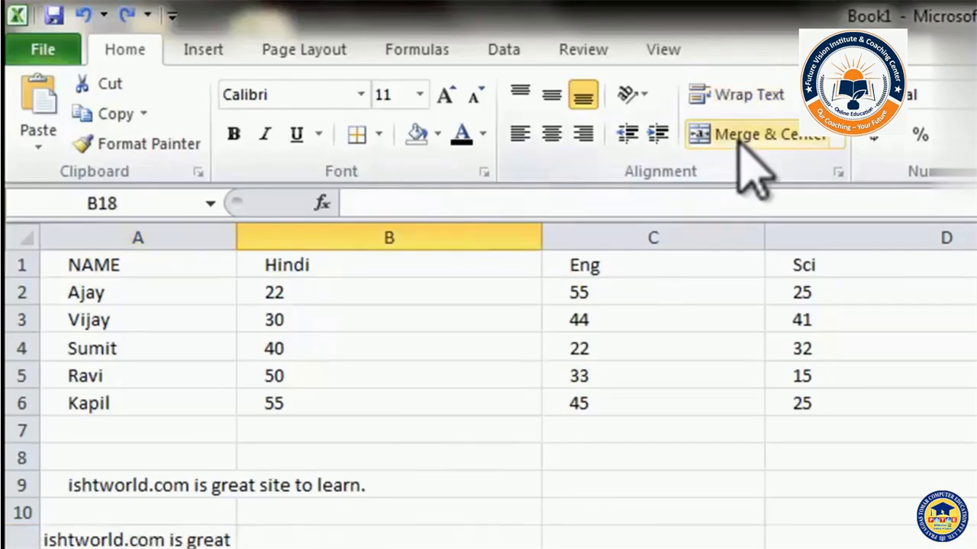
left_click(574, 548)
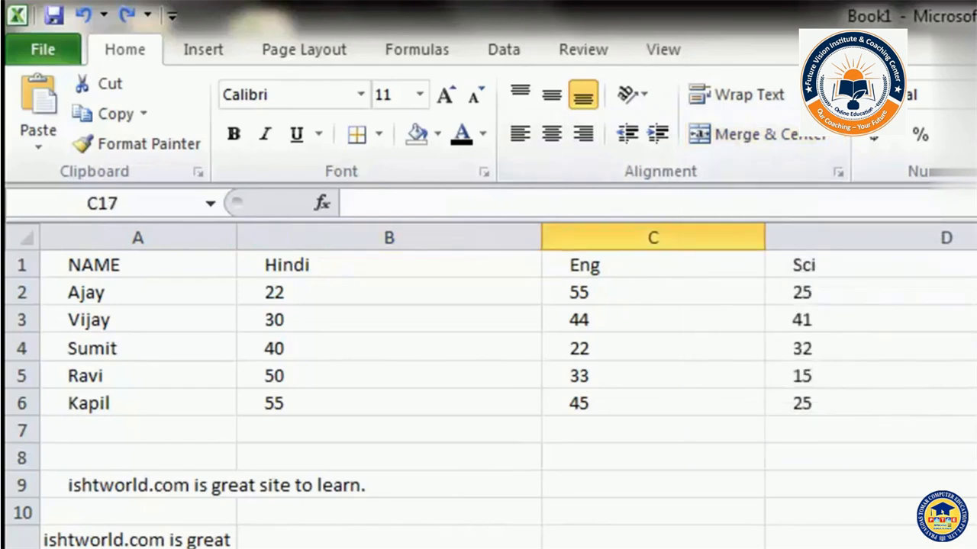
Select B14:C14 and apply Merge & Center so 'India is great' is centred across both.
left_click(428, 547)
left_click(389, 547)
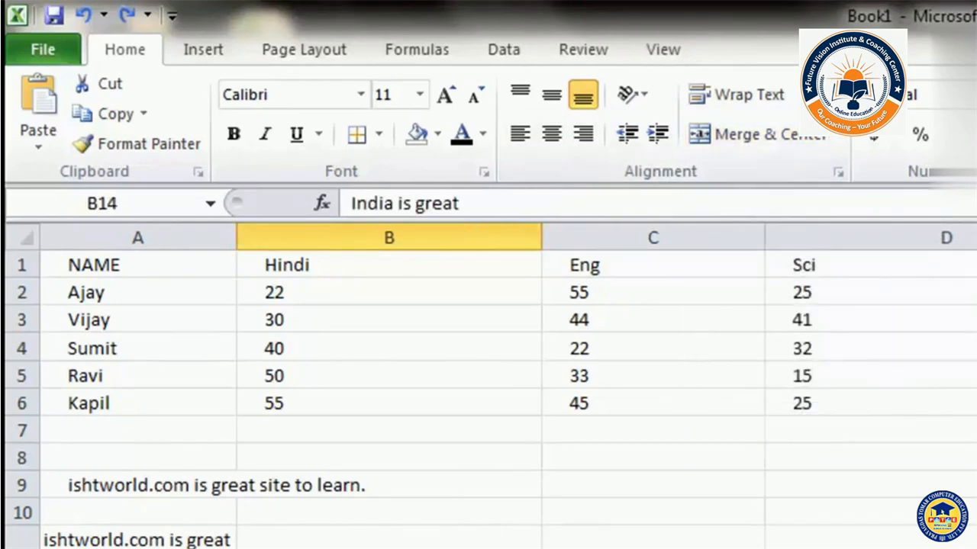
left_click(389, 547)
left_click(389, 547)
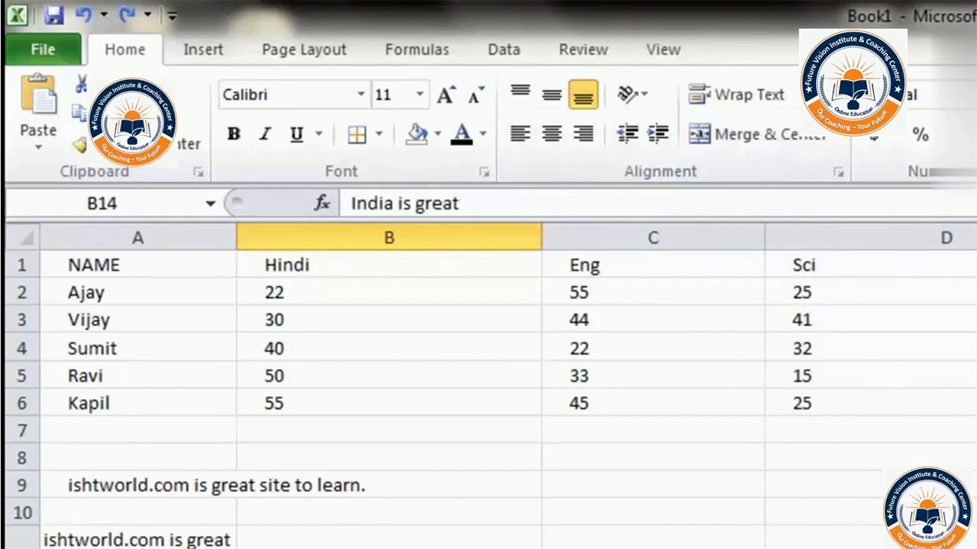
left_click_drag(427, 547, 610, 547)
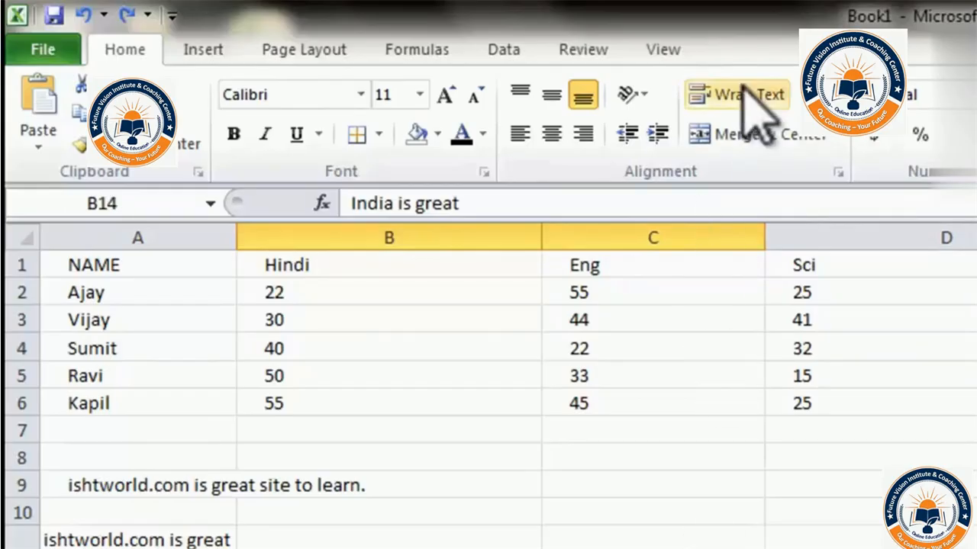
left_click(741, 139)
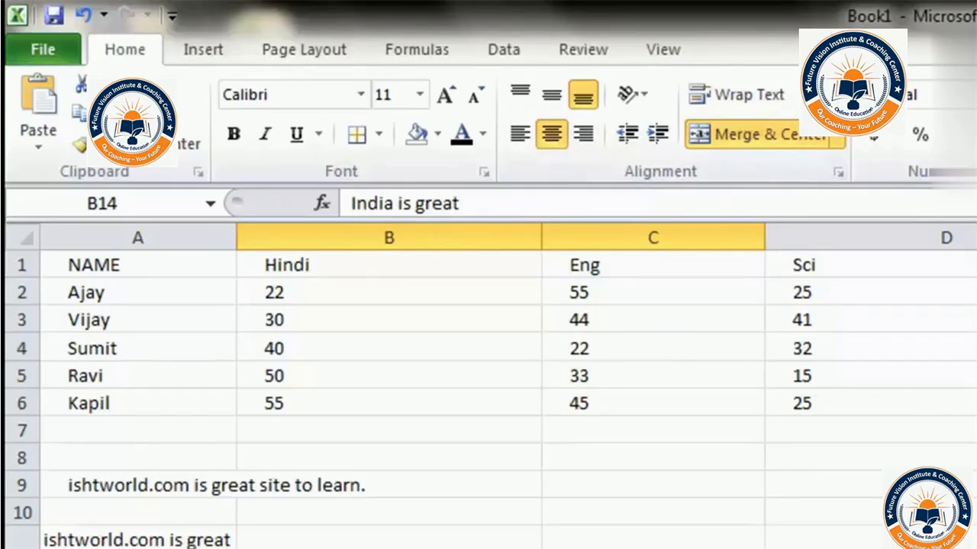
left_click(653, 547)
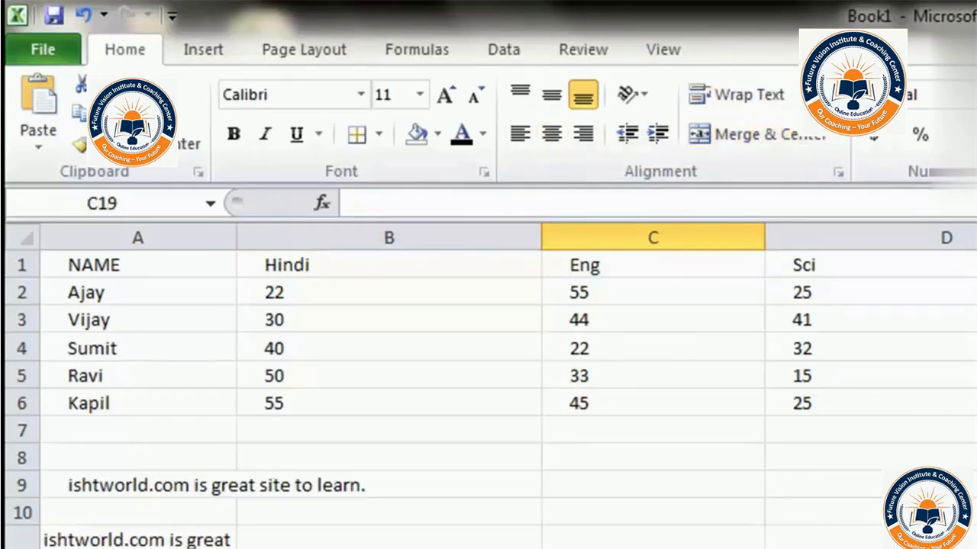